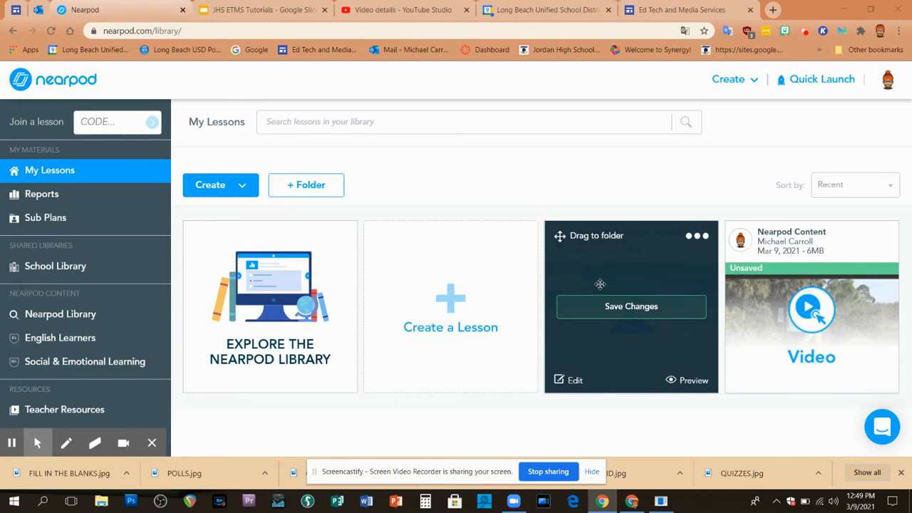
# Open the Nearpod Activities Tutorials lesson for editing and start a new Memory Test activity.
pyautogui.click(576, 383)
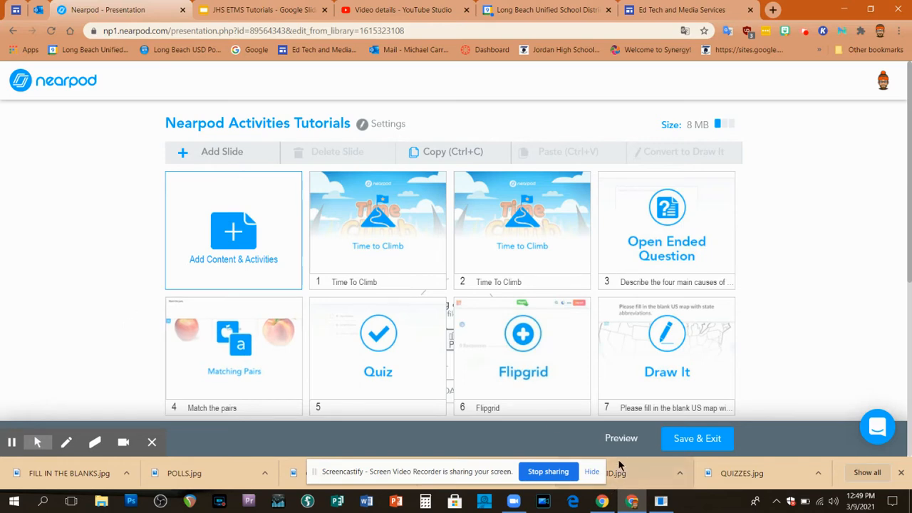
pyautogui.click(266, 264)
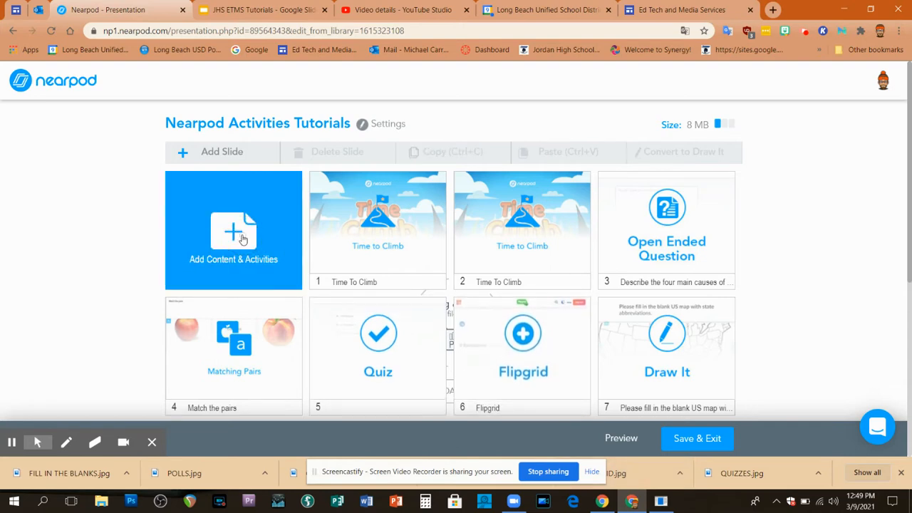
pyautogui.click(317, 156)
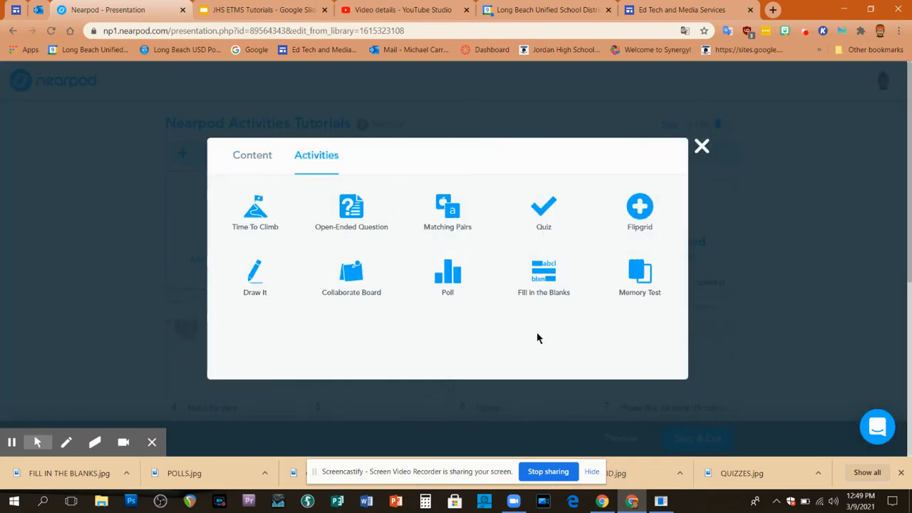
pyautogui.click(638, 275)
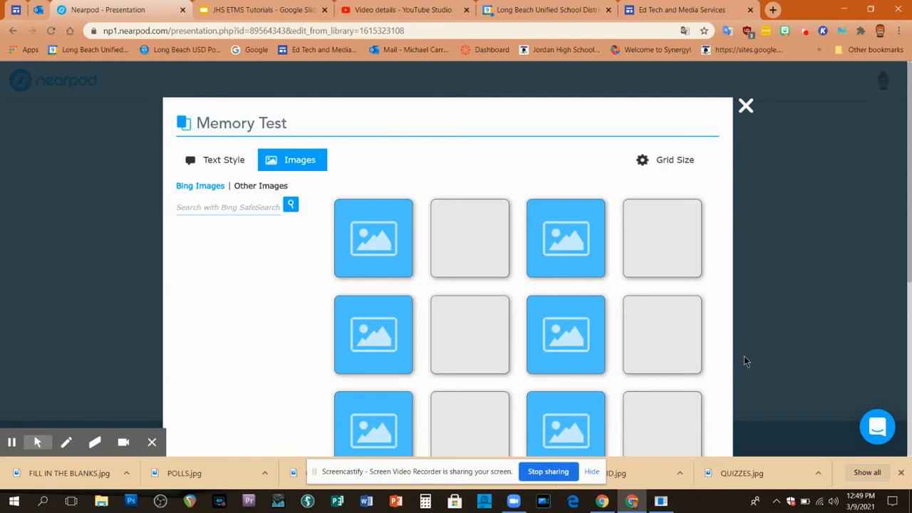
# Search Bing Images for "george washington" and place a portrait on the first row's first image card.
pyautogui.moveTo(910, 203); pyautogui.dragTo(911, 230)
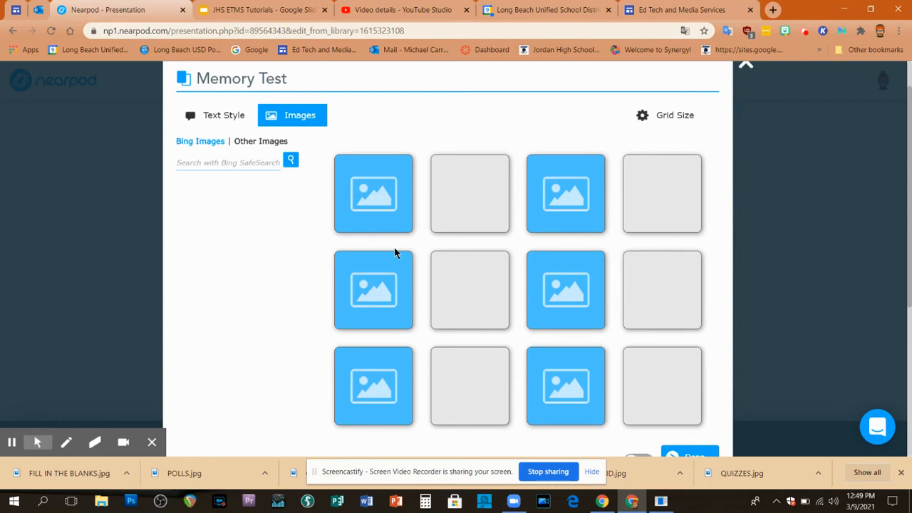
pyautogui.click(210, 162)
pyautogui.write('g')
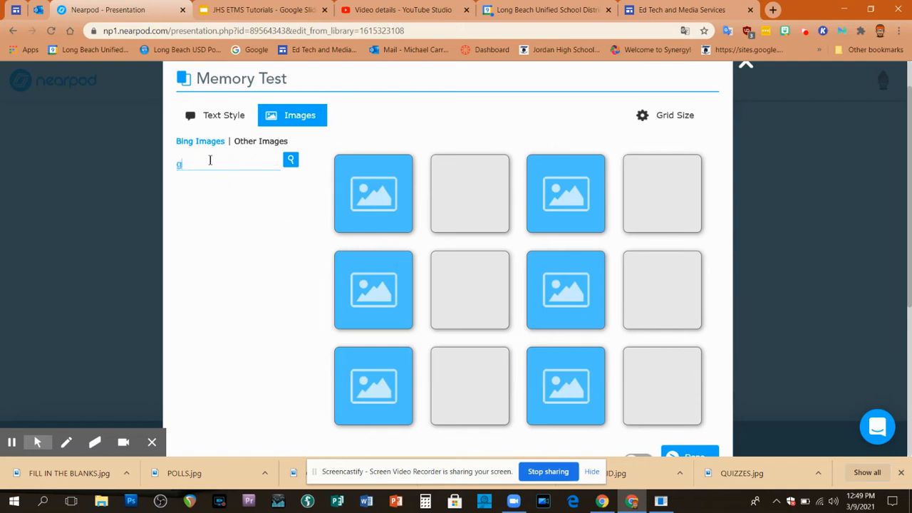
pyautogui.write('eorge washington')
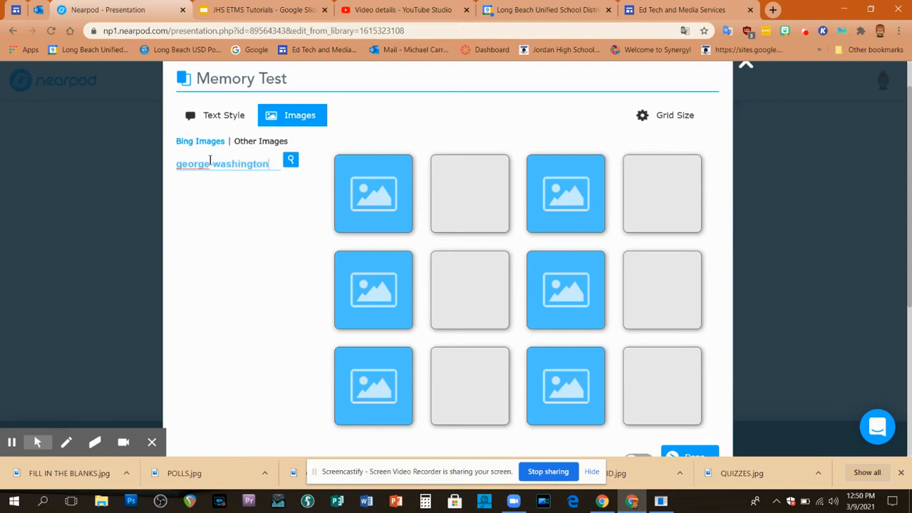
pyautogui.press('Return')
pyautogui.moveTo(262, 219); pyautogui.dragTo(374, 196)
# Search for "john adams" and place a colour portrait on the second row's first image card.
pyautogui.click(251, 163)
pyautogui.moveTo(273, 163); pyautogui.dragTo(137, 171)
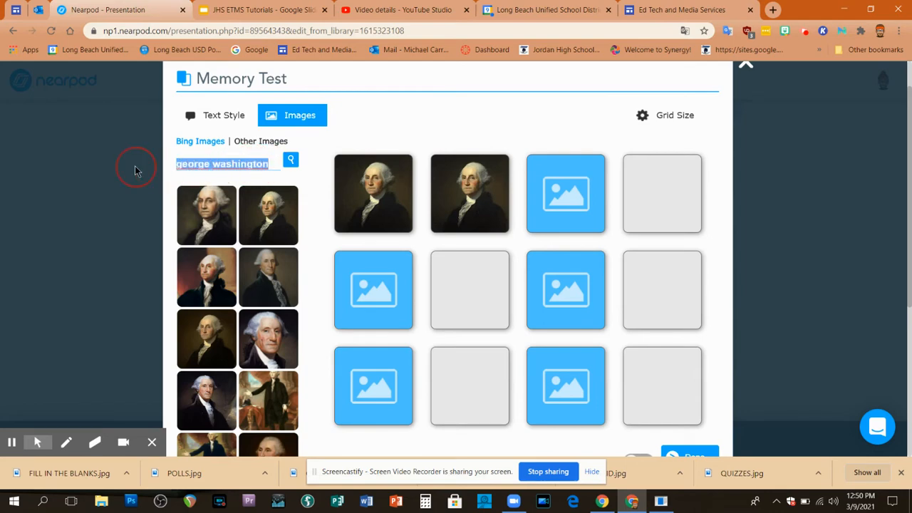
pyautogui.write('john adams')
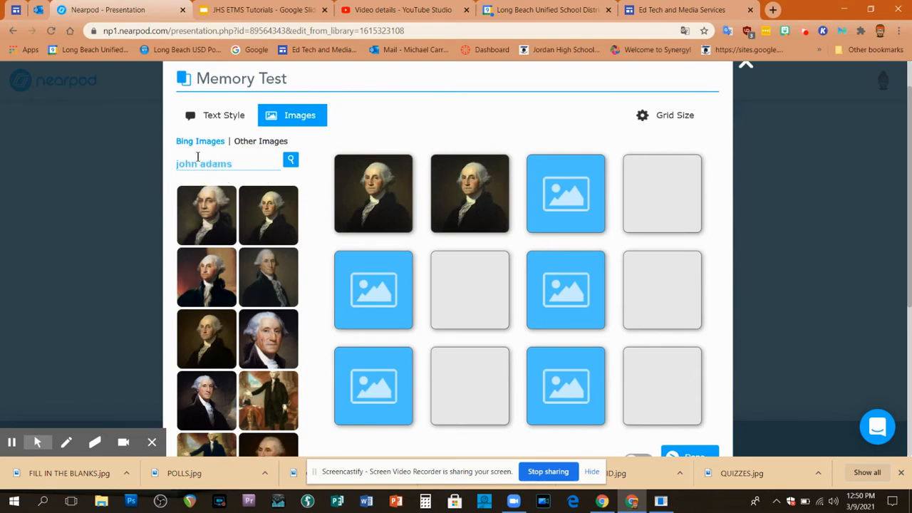
pyautogui.click(290, 164)
pyautogui.moveTo(253, 214); pyautogui.dragTo(396, 312)
# Search for "james madison" and place a portrait on the first row's remaining empty image card.
pyautogui.moveTo(245, 165); pyautogui.dragTo(158, 167)
pyautogui.write('james mad')
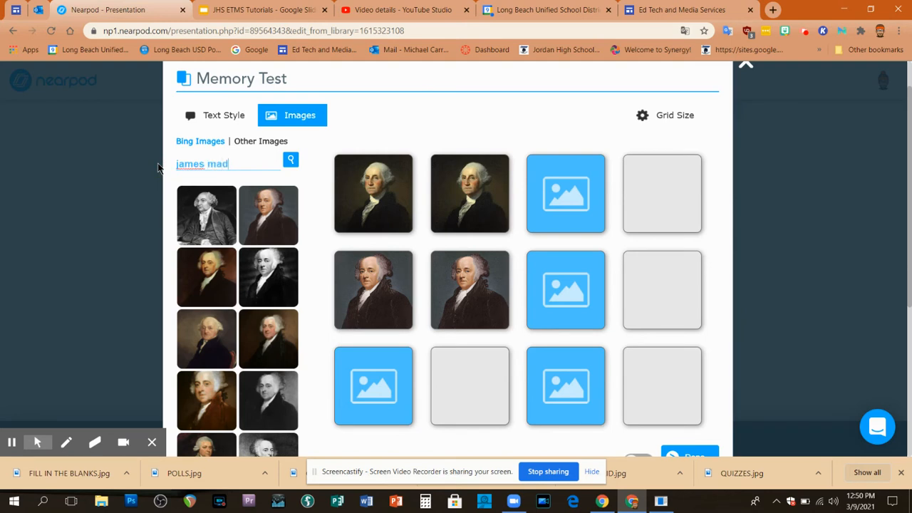
pyautogui.write('ison')
pyautogui.click(290, 160)
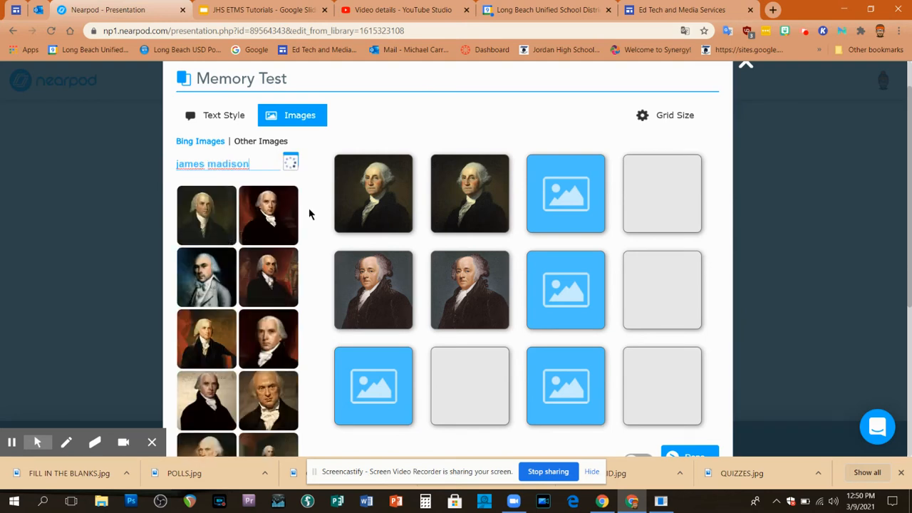
pyautogui.click(268, 213)
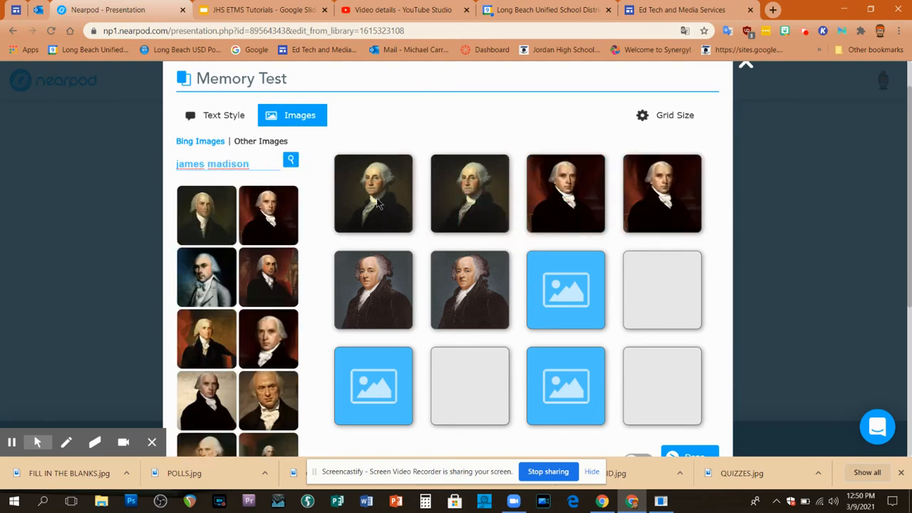
# Search for "thomas jefferson" and place the first portrait on the second row's remaining empty image card.
pyautogui.moveTo(252, 163); pyautogui.dragTo(161, 167)
pyautogui.write('t')
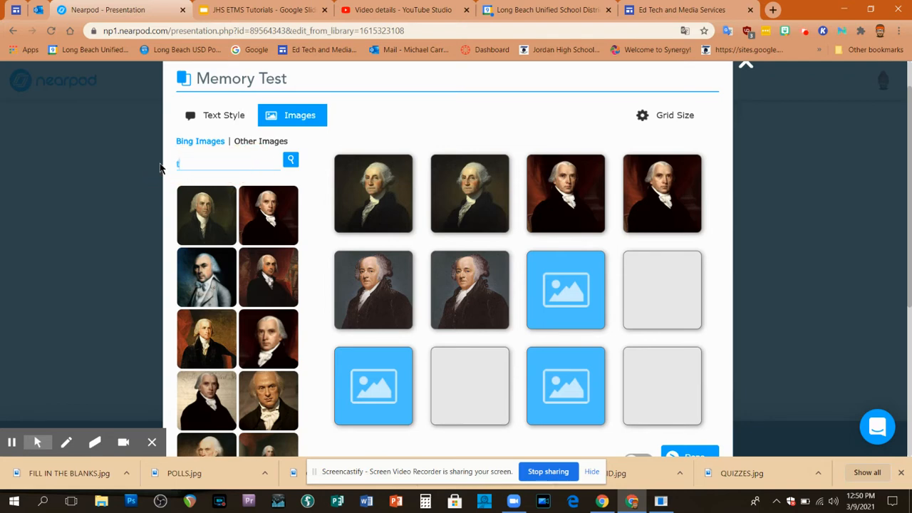
pyautogui.write('homas jefferson')
pyautogui.press('Return')
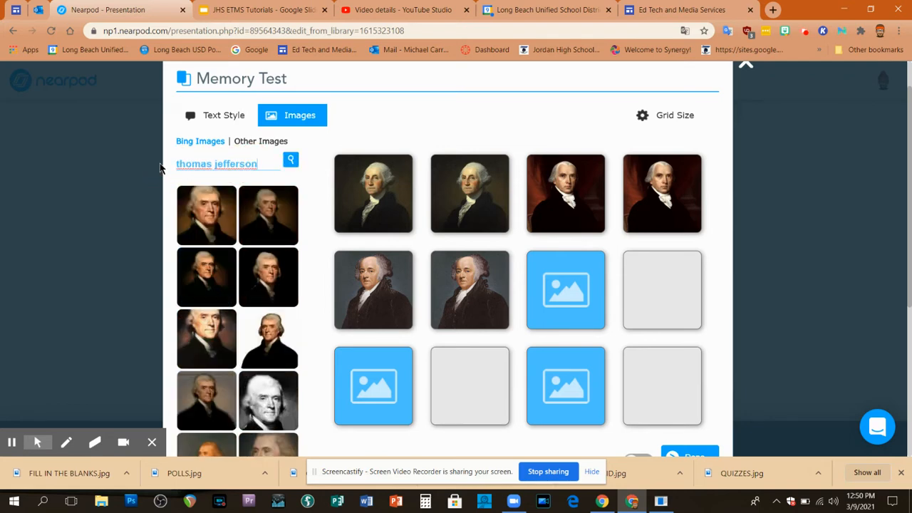
pyautogui.moveTo(199, 212); pyautogui.dragTo(568, 288)
# Search for "james monroe" and place a black-and-white portrait on the third row's first image card.
pyautogui.moveTo(260, 163); pyautogui.dragTo(161, 171)
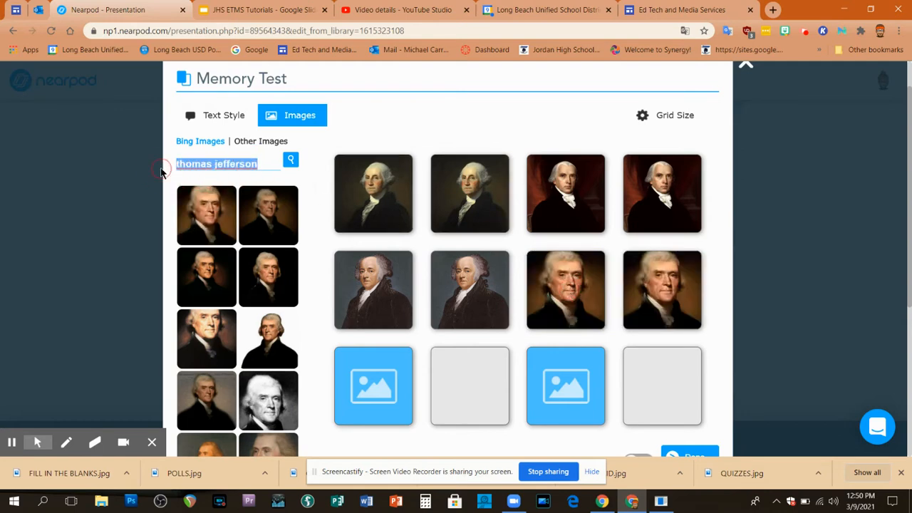
pyautogui.press('BackSpace')
pyautogui.write('james monroe')
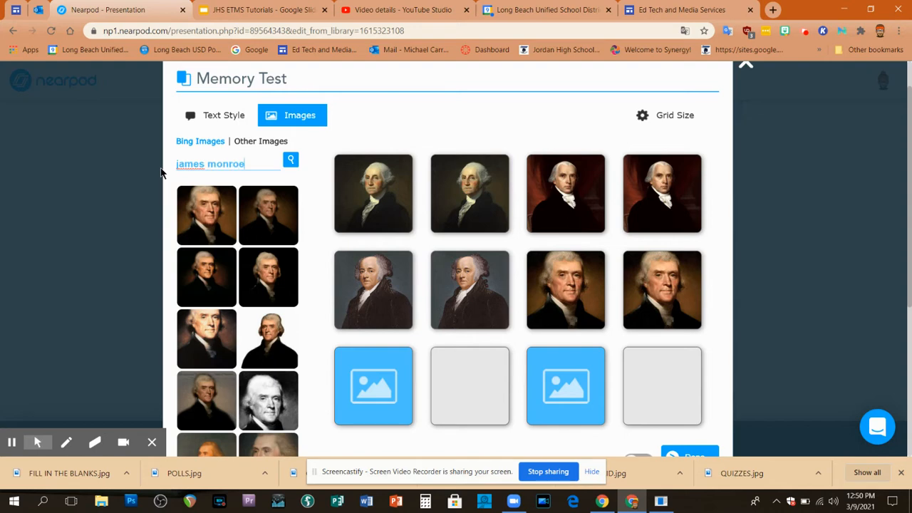
pyautogui.press('Return')
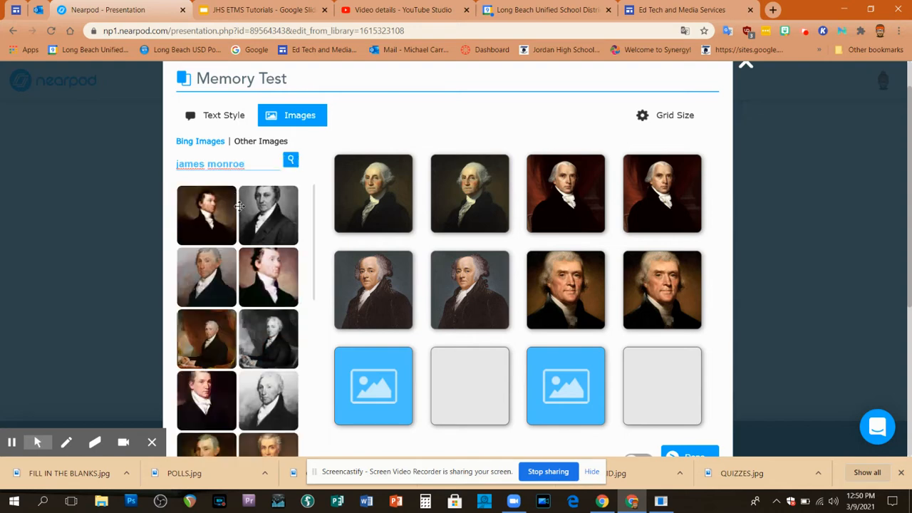
pyautogui.moveTo(264, 213); pyautogui.dragTo(366, 396)
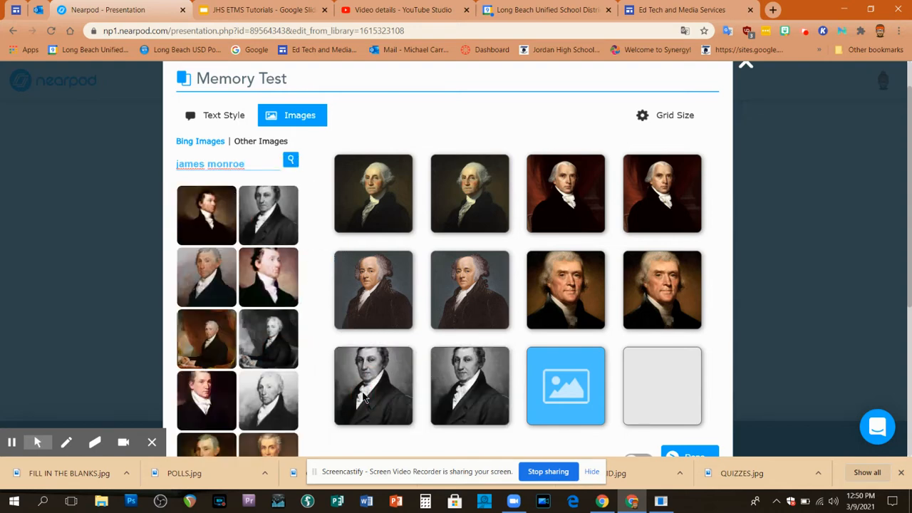
# Search for "john quincy adams" and place the first portrait on the last empty image card.
pyautogui.moveTo(248, 164); pyautogui.dragTo(158, 168)
pyautogui.write('john ')
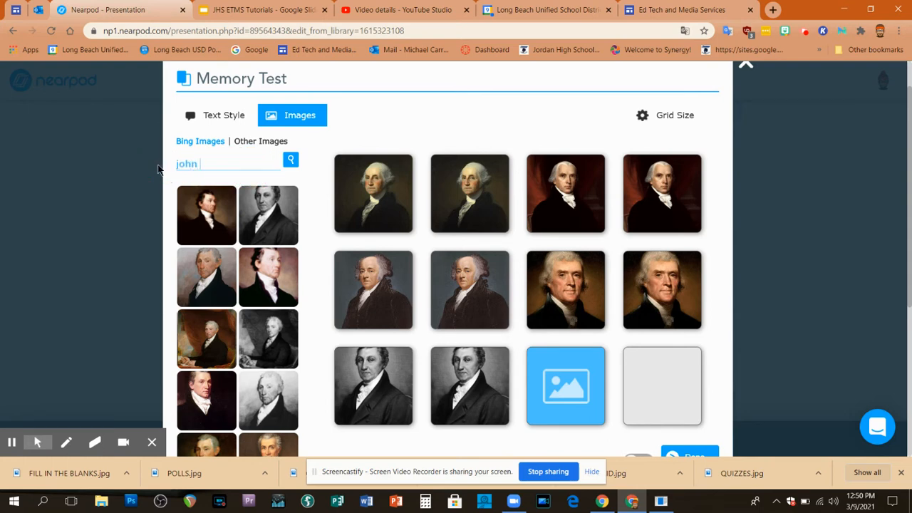
pyautogui.write('quincy adamas')
pyautogui.press('Return')
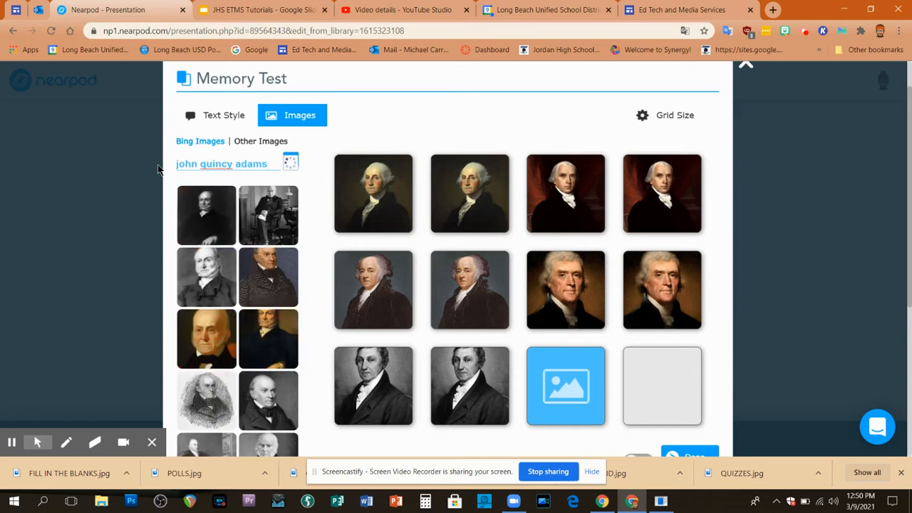
pyautogui.moveTo(213, 211); pyautogui.dragTo(571, 387)
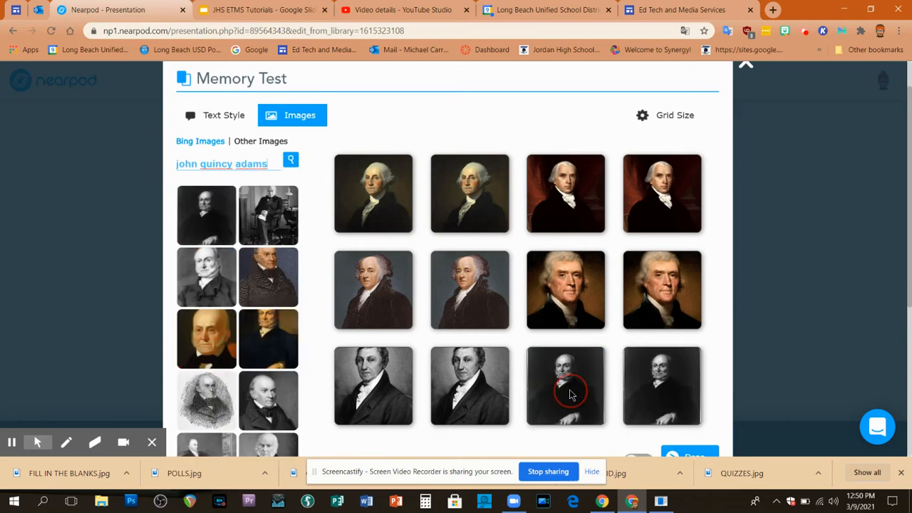
# Enable the Final Question option for the memory test and continue to the question page.
pyautogui.moveTo(910, 214); pyautogui.dragTo(911, 227)
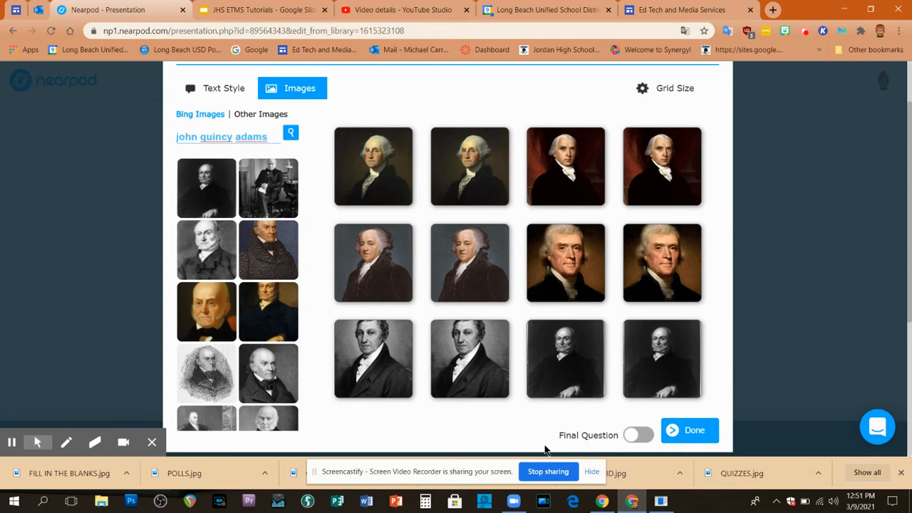
pyautogui.click(644, 435)
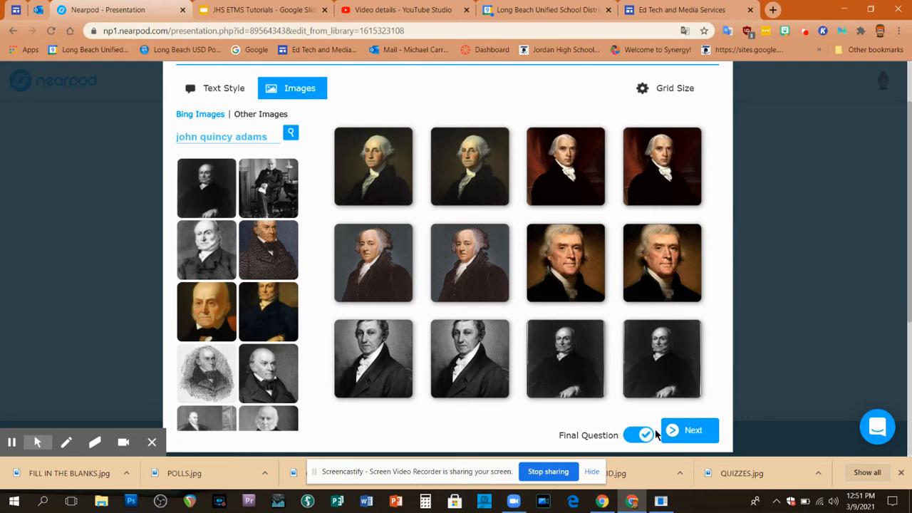
pyautogui.click(680, 433)
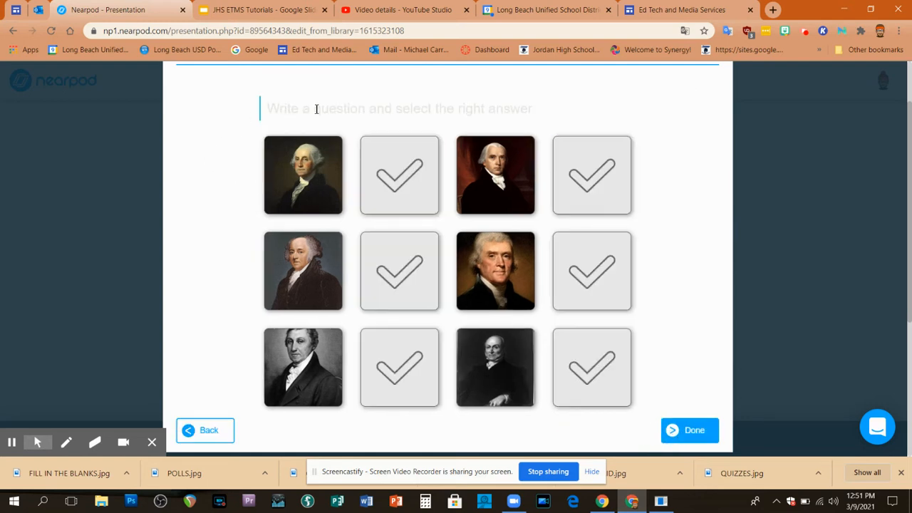
# Enter the final question "Who was the first president of the United States." and mark George Washington as the right answer.
pyautogui.scroll(-3, 316, 109)
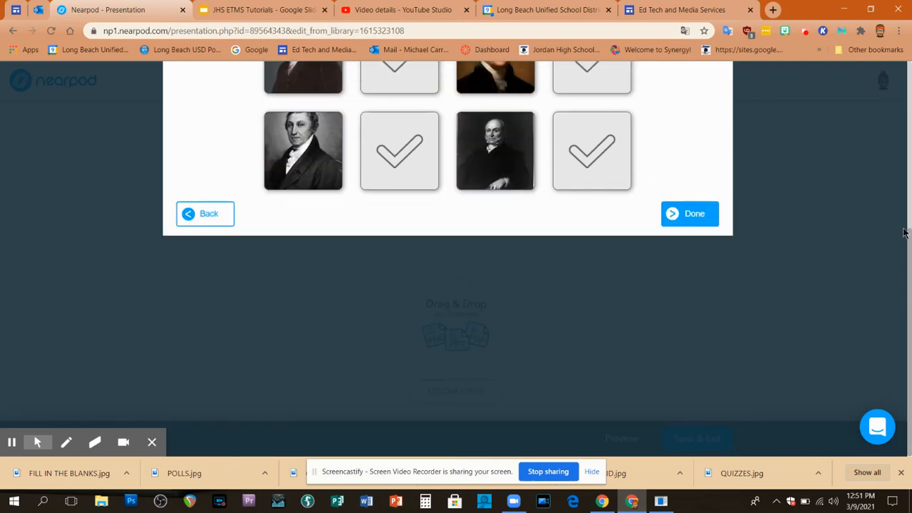
pyautogui.scroll(3, 903, 233)
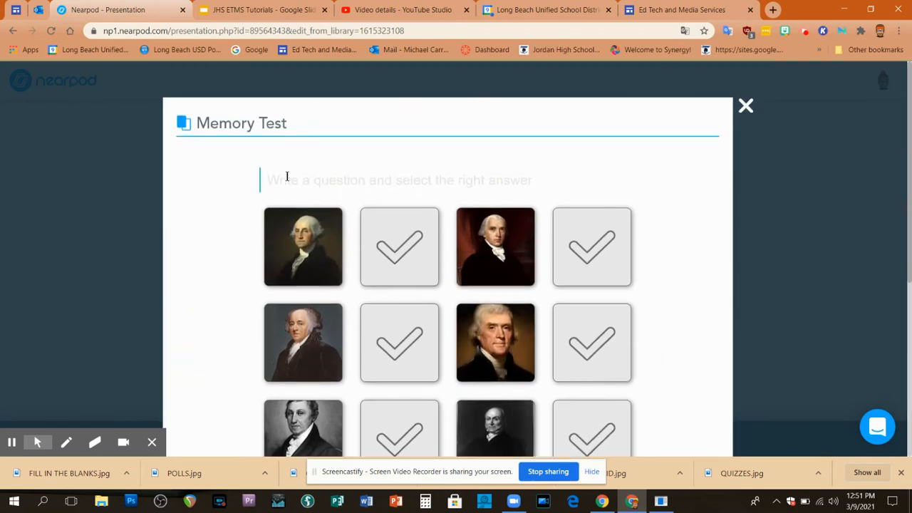
pyautogui.click(285, 180)
pyautogui.write('Who w')
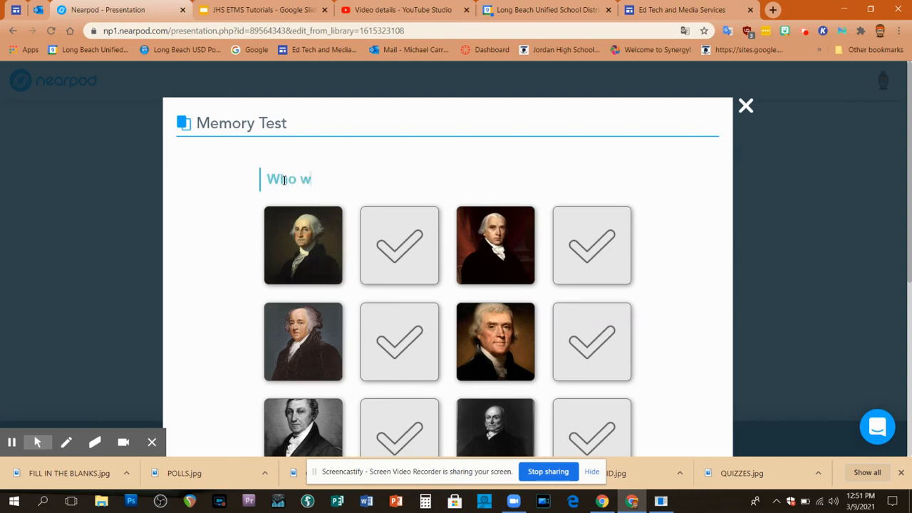
pyautogui.write('as the first')
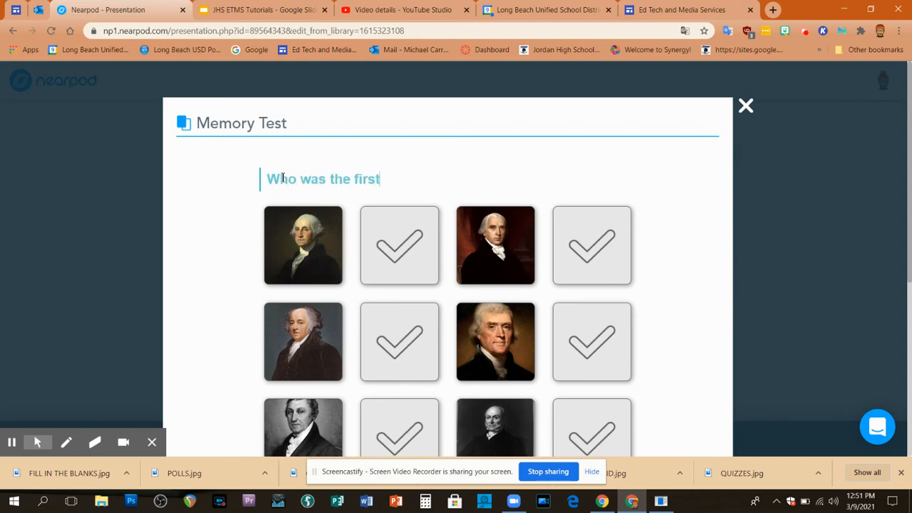
pyautogui.write(' president ')
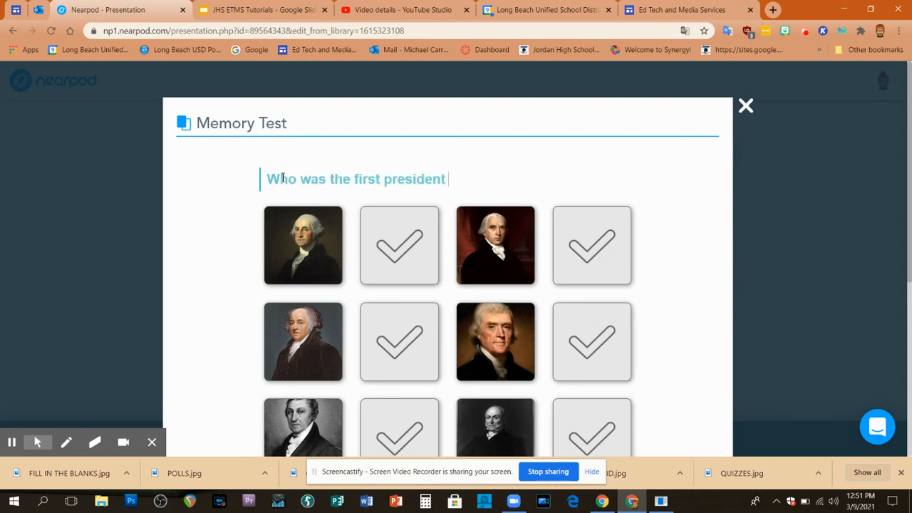
pyautogui.write('of theUNited')
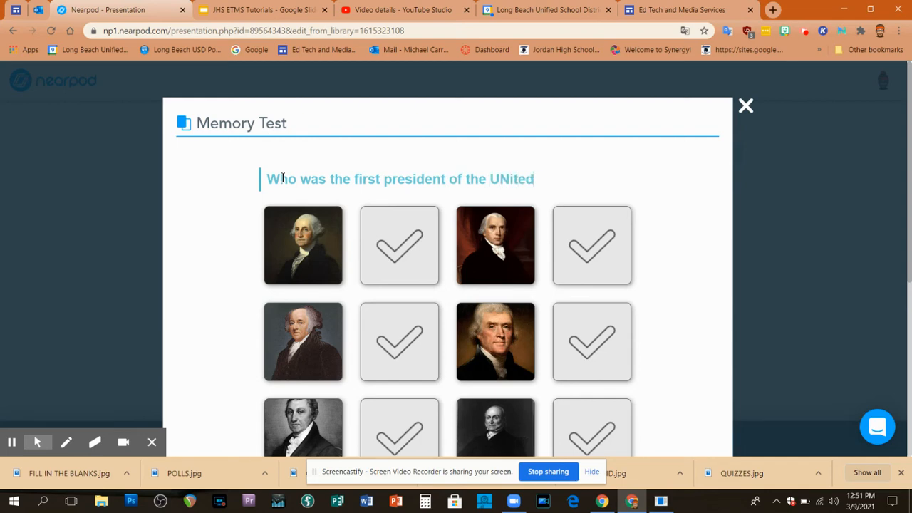
pyautogui.press('BackSpace')
pyautogui.press('BackSpace')
pyautogui.press('BackSpace')
pyautogui.press('BackSpace')
pyautogui.press('BackSpace')
pyautogui.write('nited States.')
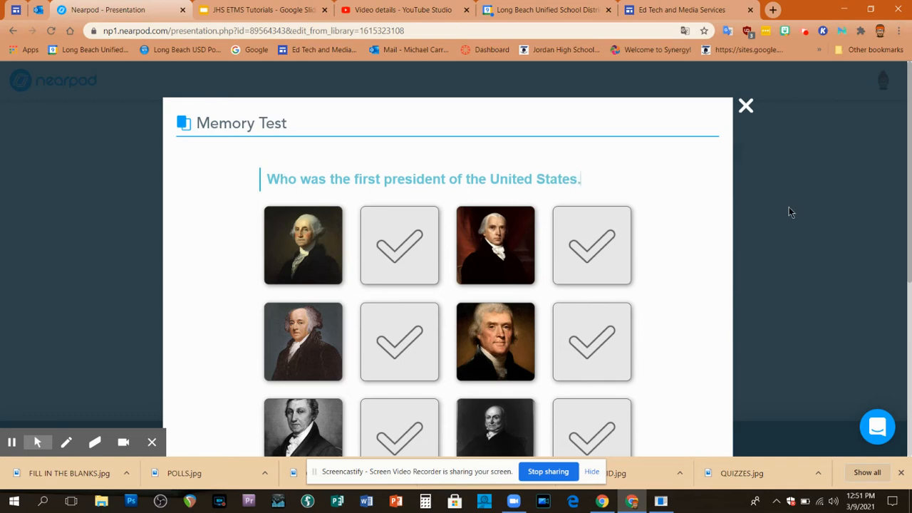
pyautogui.click(401, 248)
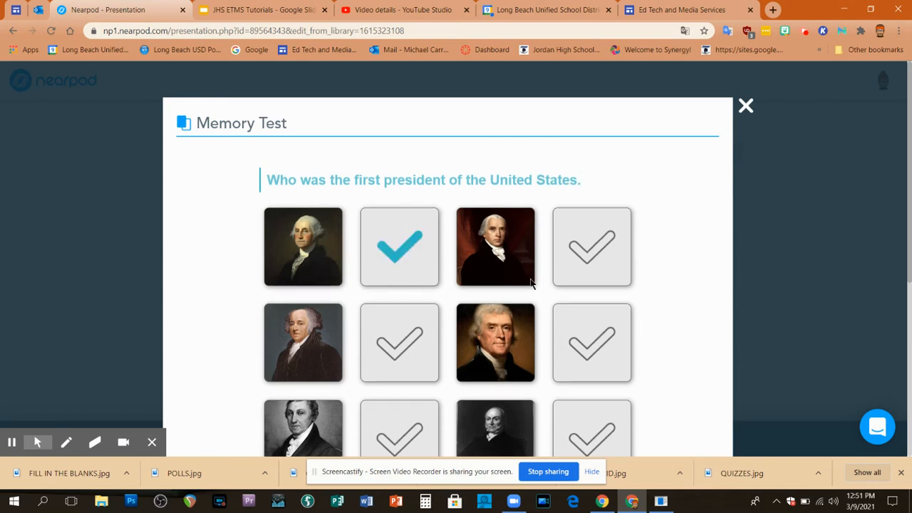
# End the final question with a question mark and add the finished Memory Test to the lesson.
pyautogui.scroll(-2, 397, 213)
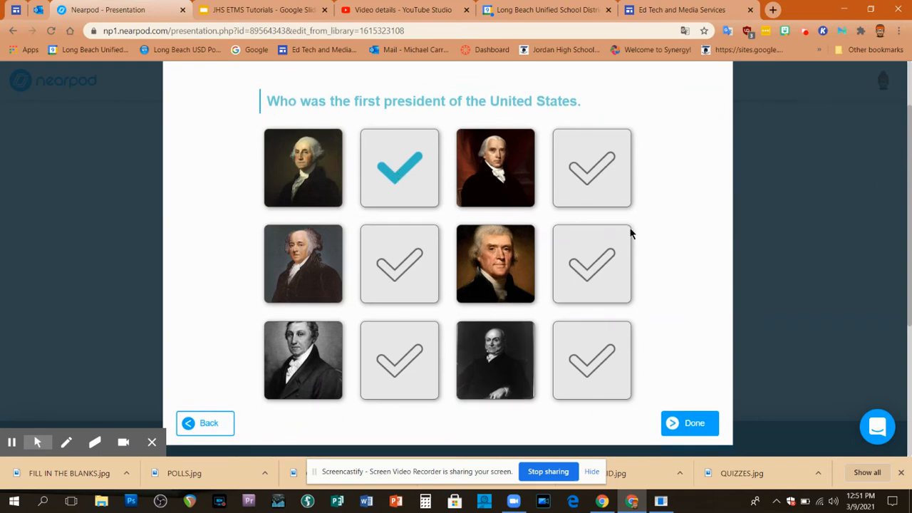
pyautogui.click(583, 106)
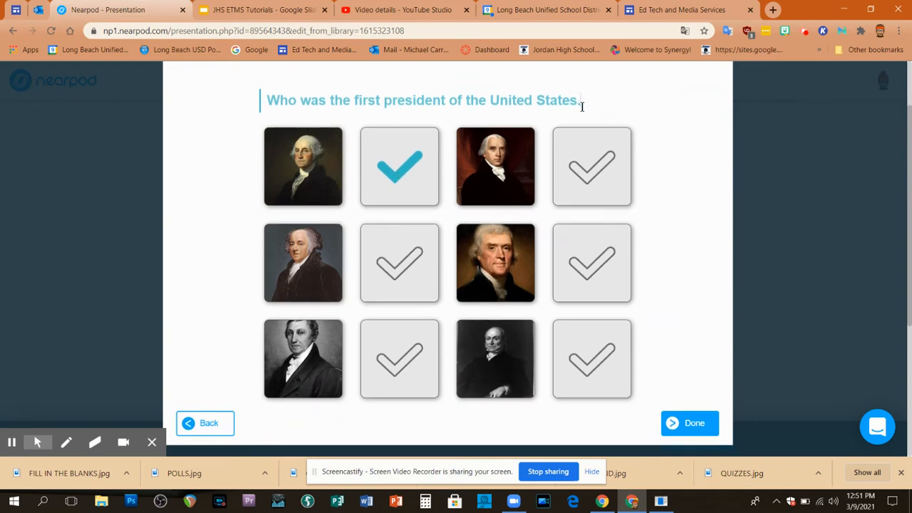
pyautogui.write('?')
pyautogui.click(672, 424)
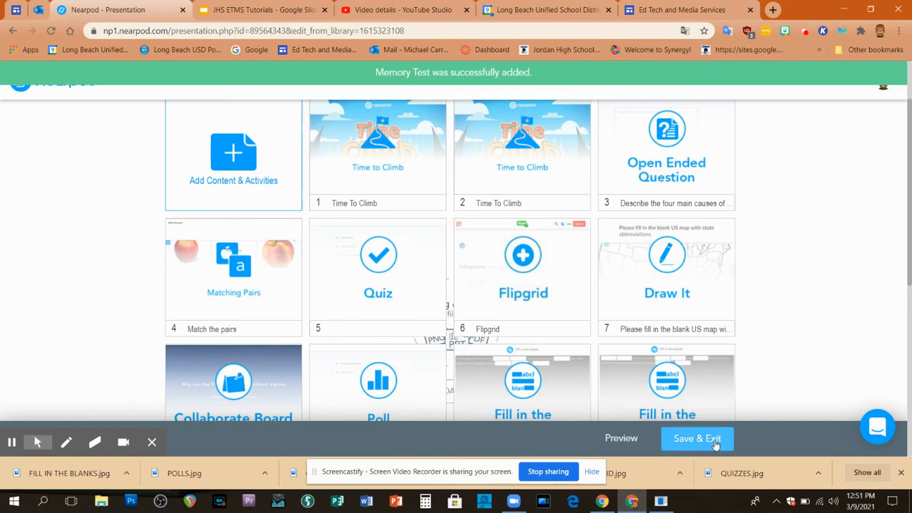
# Preview the Memory Test slide as a student and flip cards until the two George Washington portraits are matched.
pyautogui.scroll(-4, 909, 273)
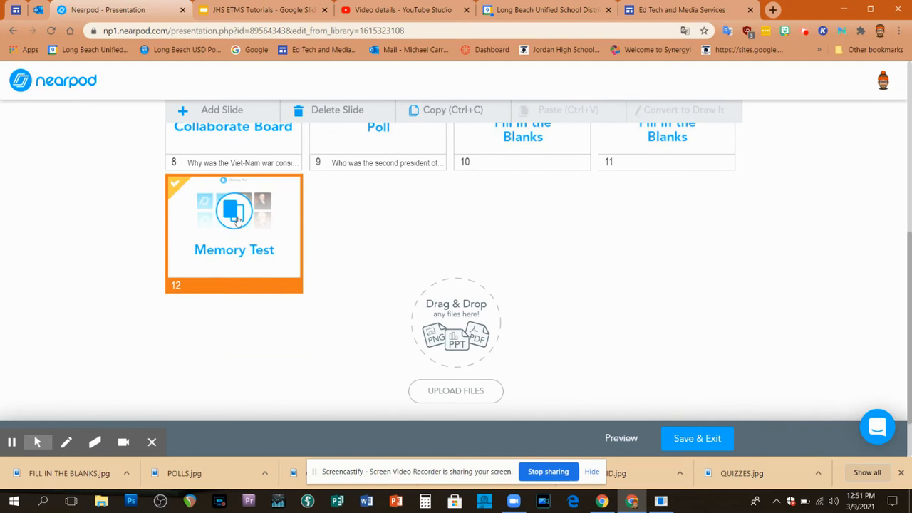
pyautogui.click(622, 439)
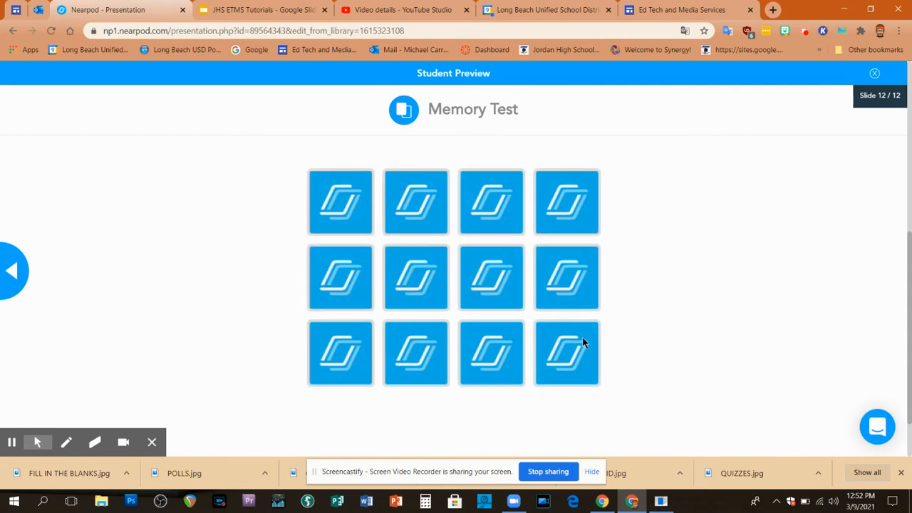
pyautogui.click(367, 224)
pyautogui.click(485, 289)
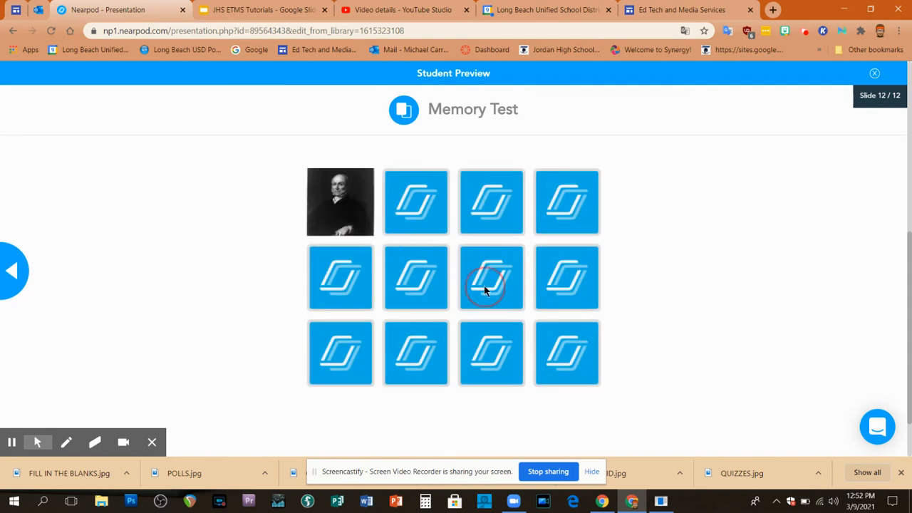
pyautogui.click(343, 285)
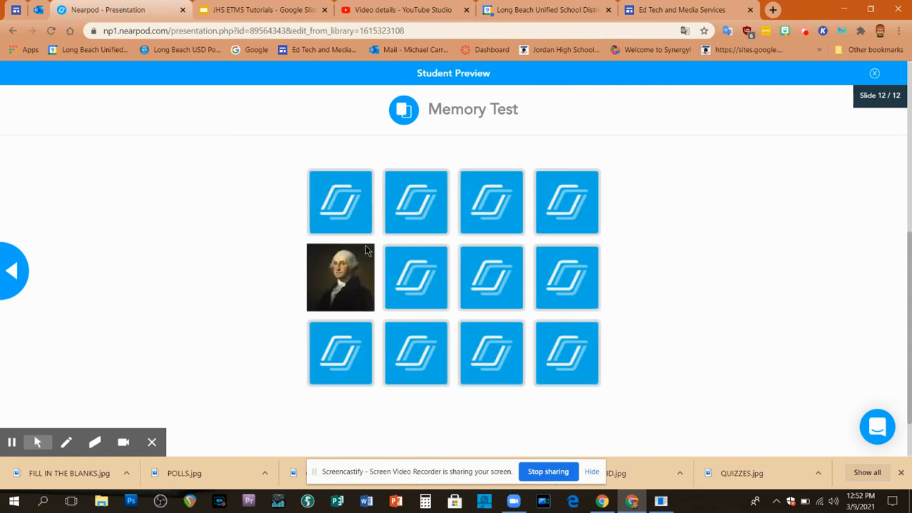
pyautogui.click(390, 218)
pyautogui.click(400, 282)
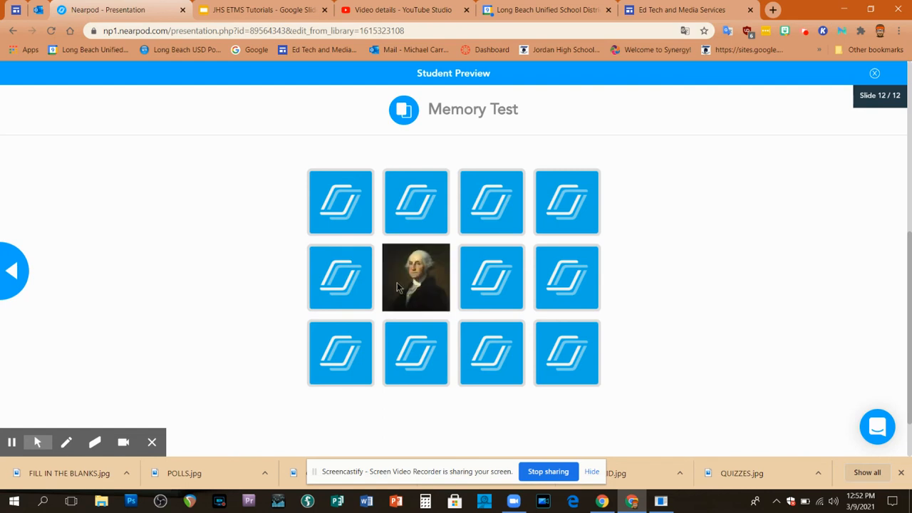
pyautogui.click(353, 286)
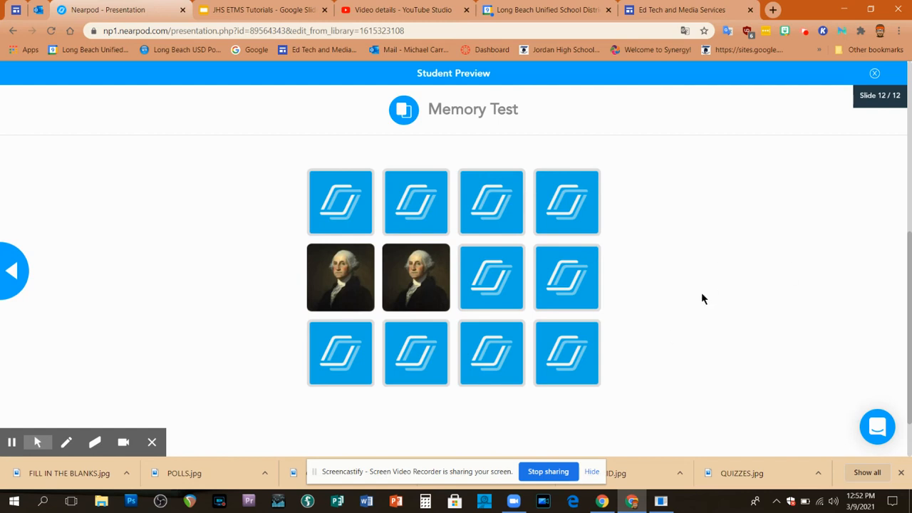
# Close the student preview, then save the lesson and exit the editor.
pyautogui.click(874, 73)
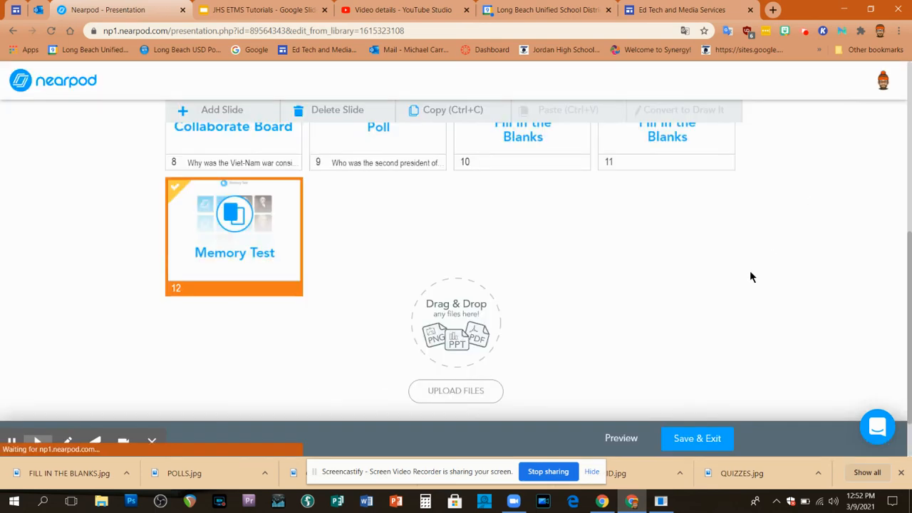
pyautogui.click(675, 440)
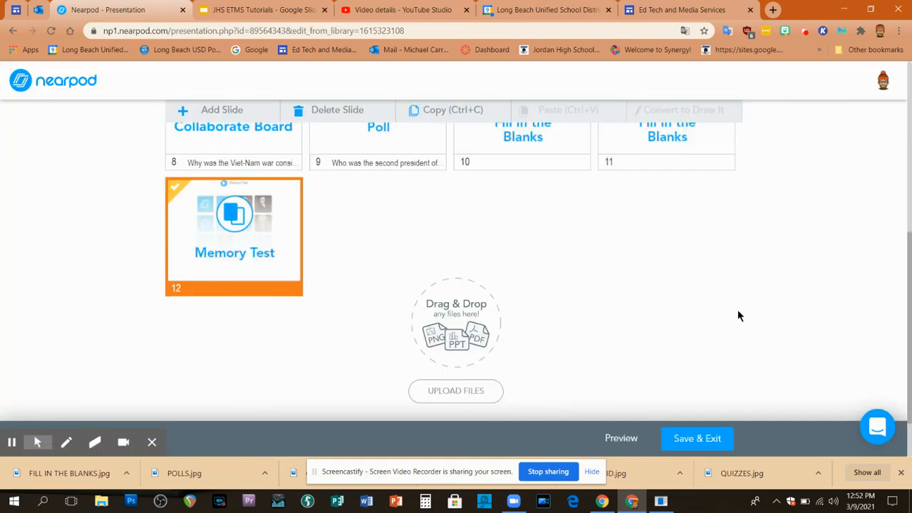